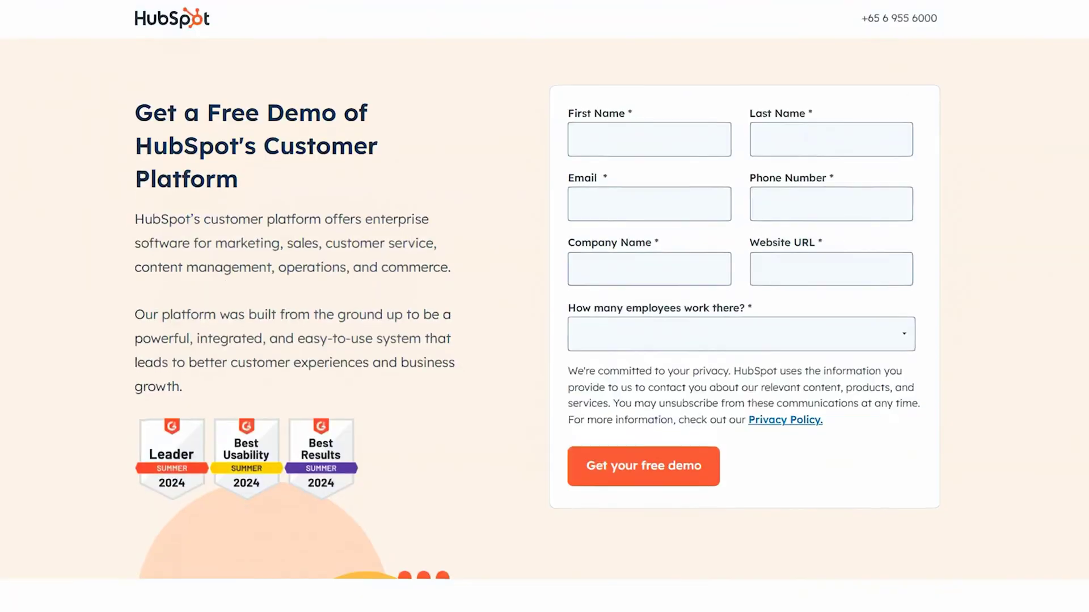
Step: Scroll the demo request page, then start signing up for HubSpot's free tools
scroll(544, 306, down, 1)
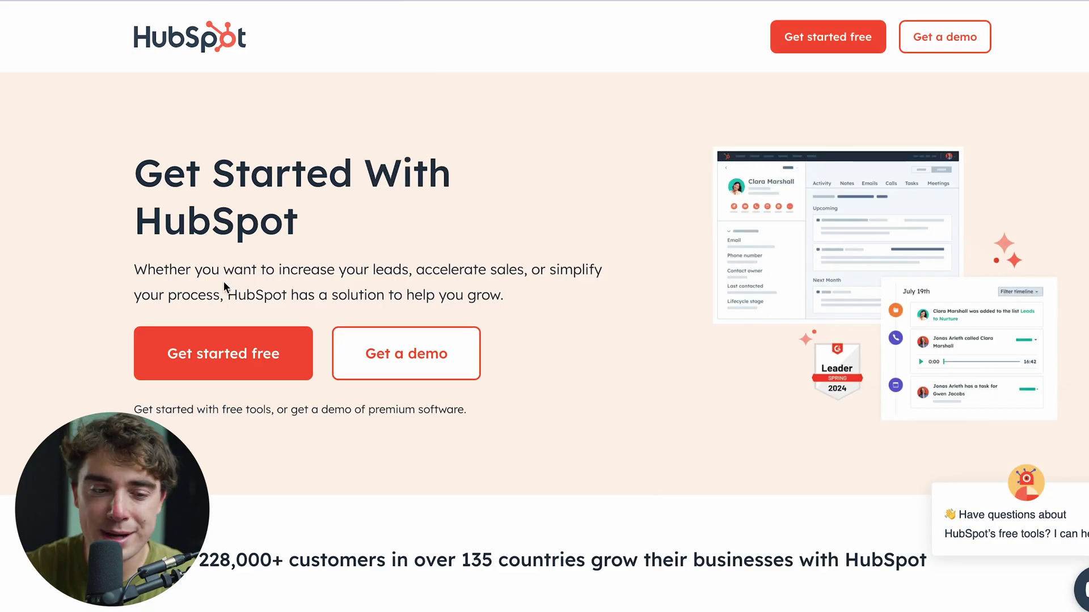
click(267, 353)
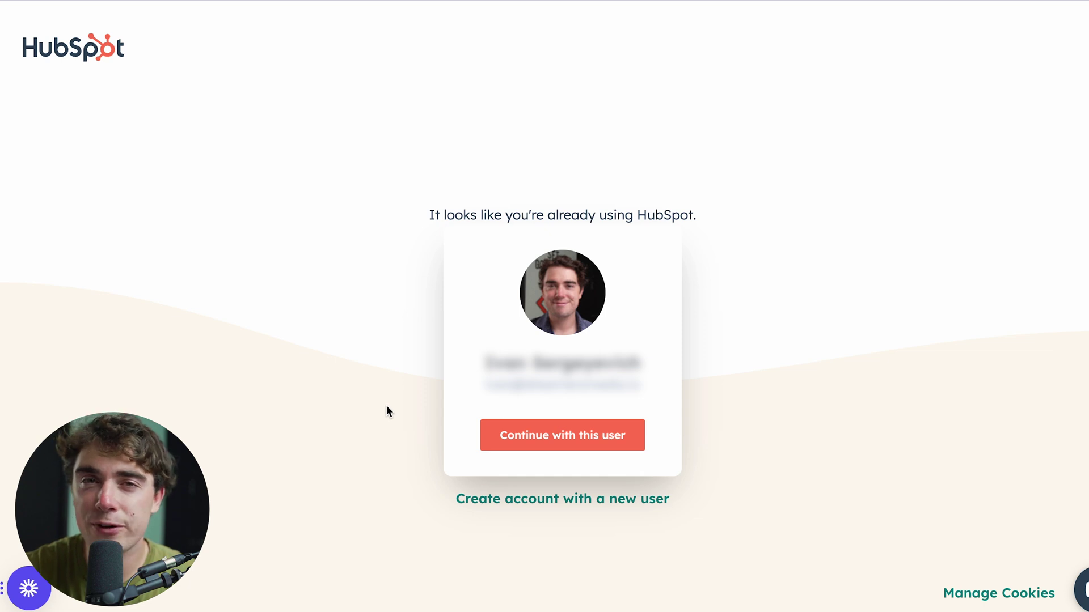
Step: Create an account as a new user, verify the email, set a password and enter your name
click(518, 511)
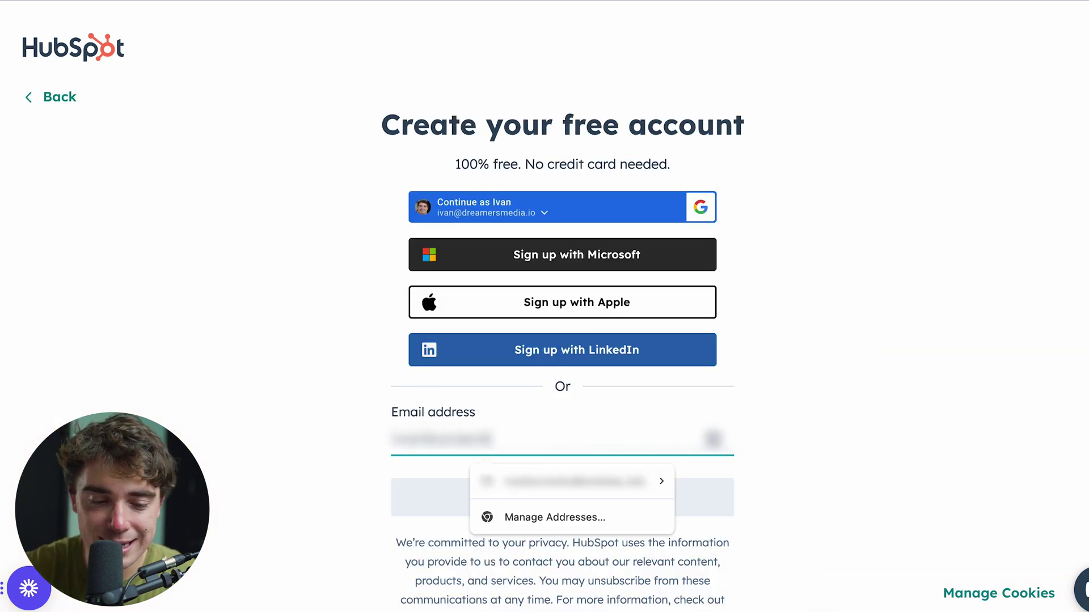
key(Return)
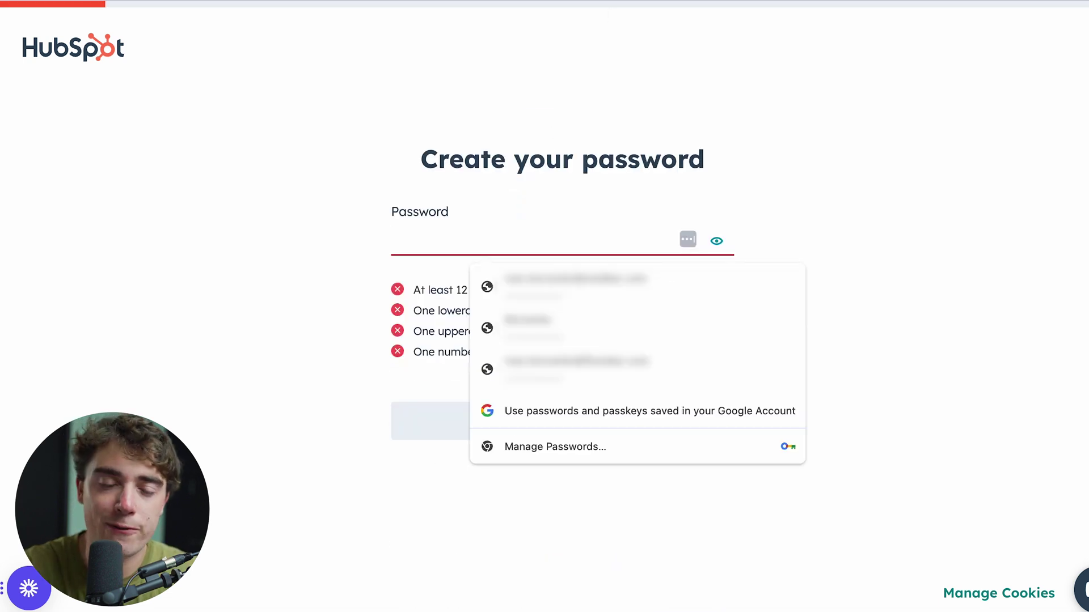
text(123)
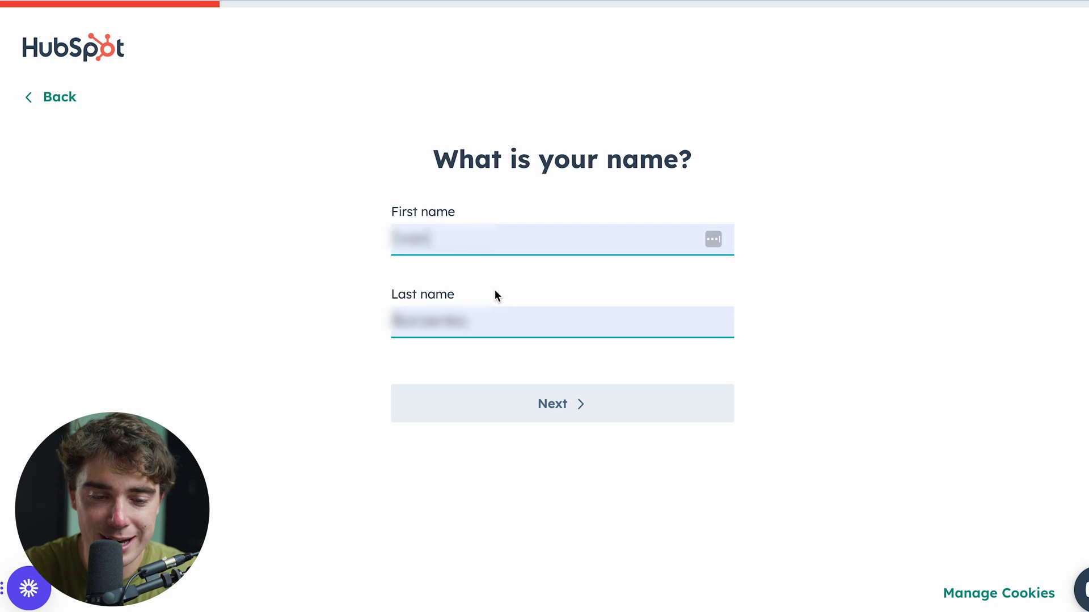
click(529, 419)
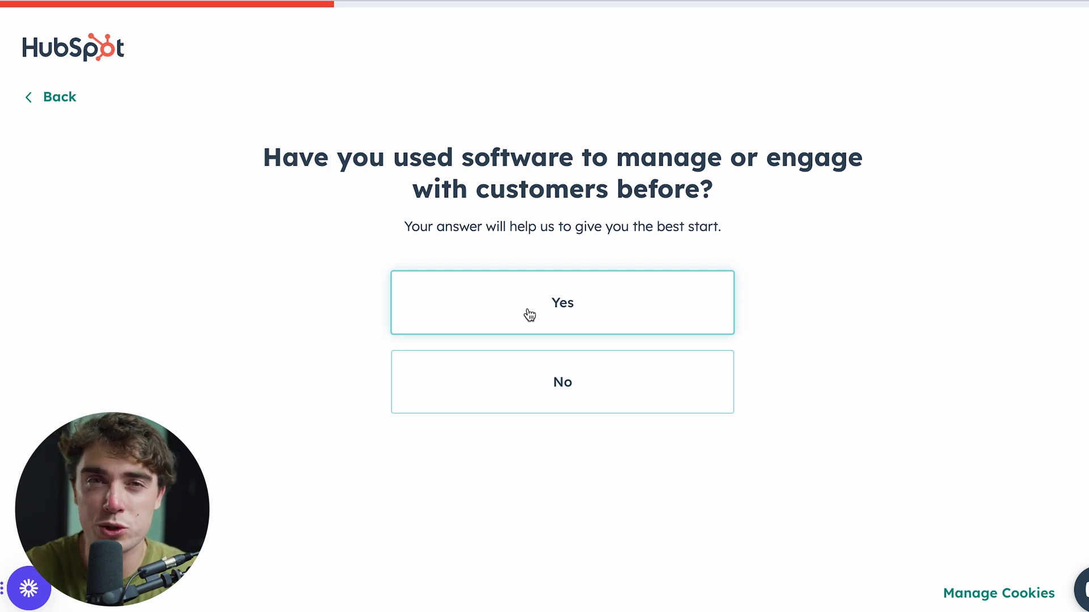
Step: Answer Yes to both onboarding questions and choose Marketing and Advertising as the industry
click(595, 315)
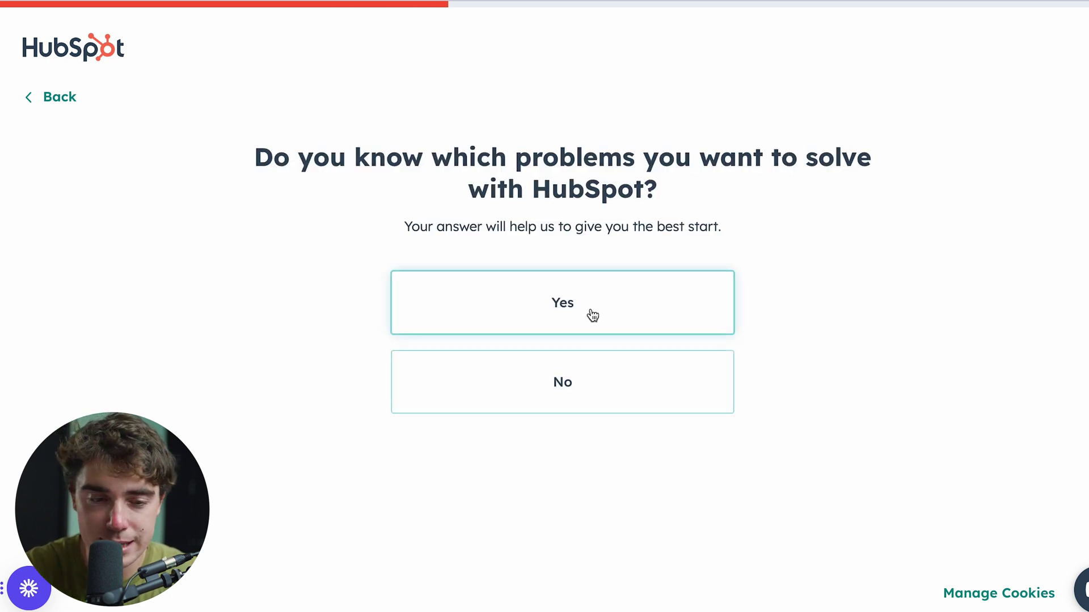
click(563, 307)
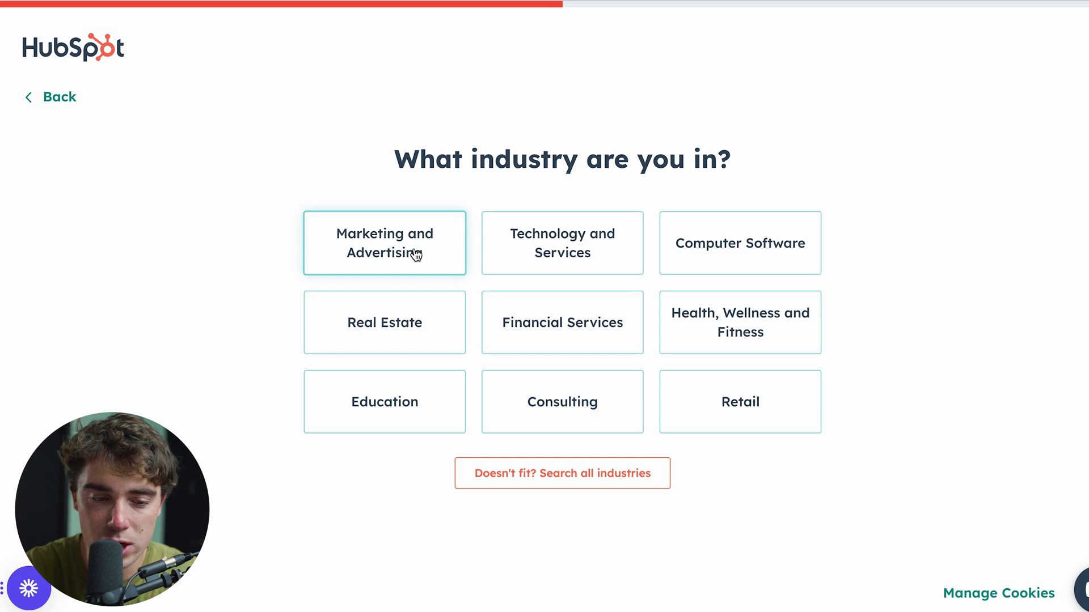
click(417, 255)
click(388, 241)
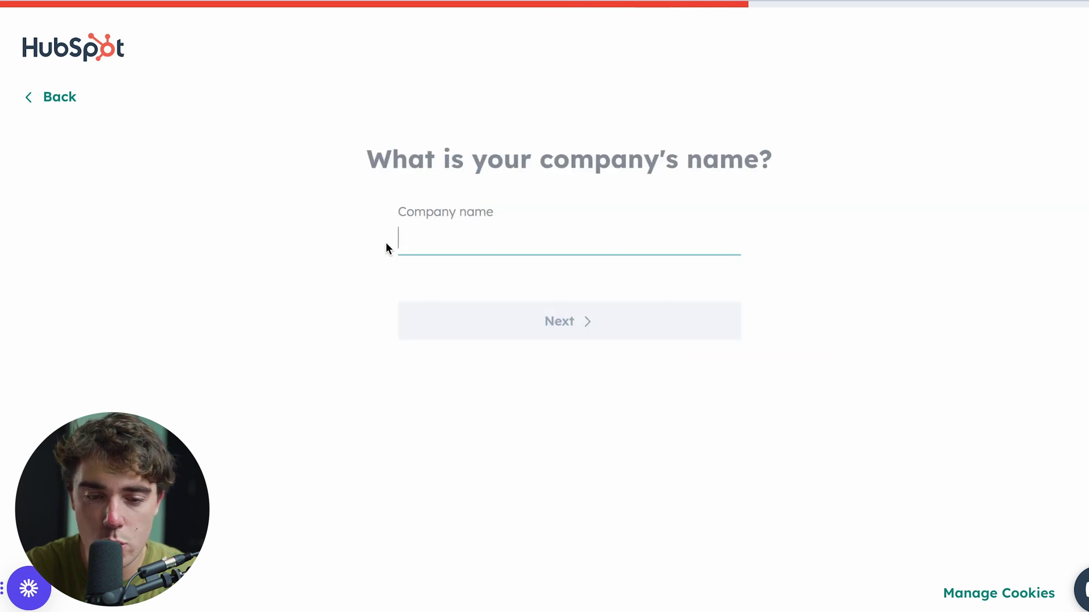
click(491, 311)
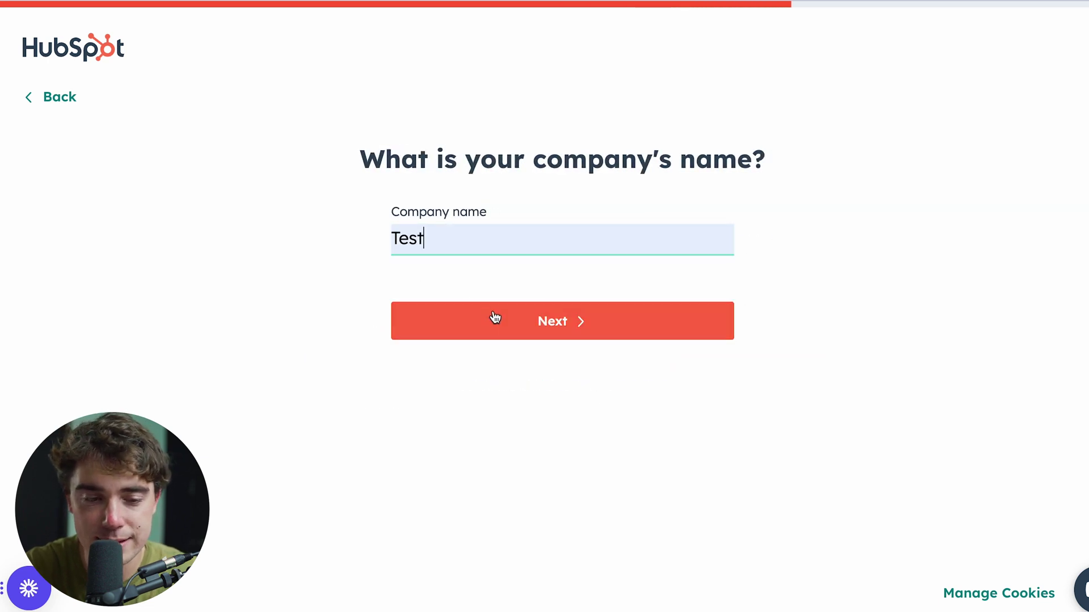
click(520, 321)
click(390, 234)
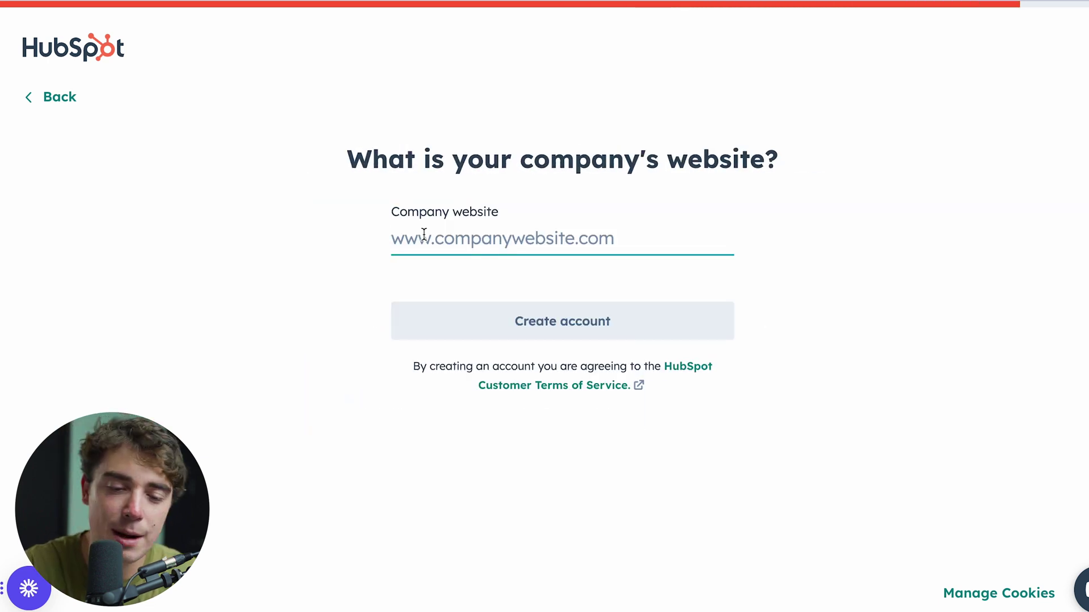
text(www.myfirstwebsite.com)
click(494, 267)
click(577, 323)
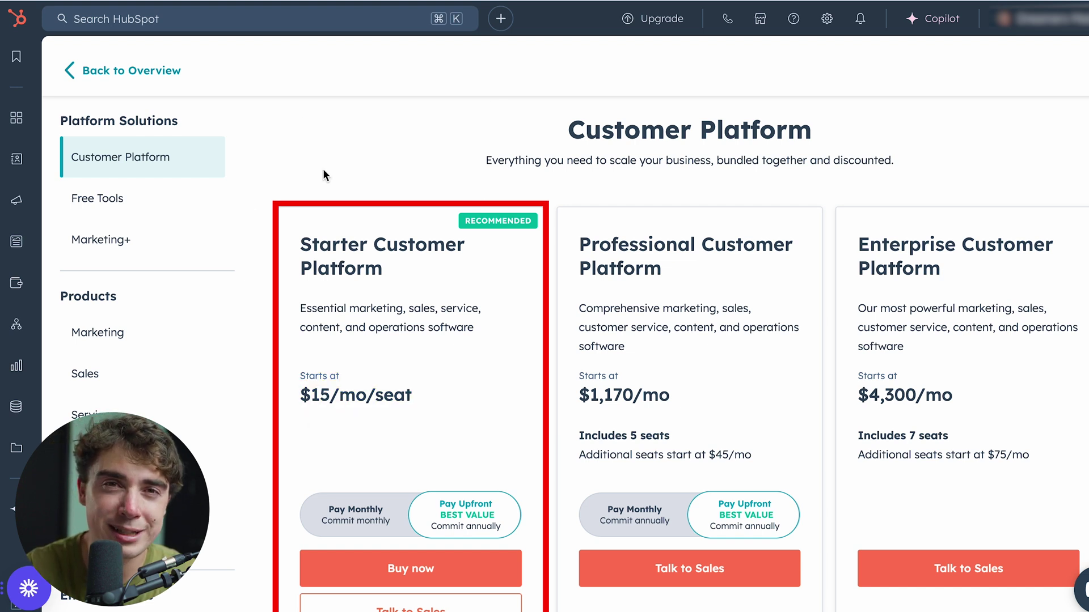
scroll(323, 174, down, 8)
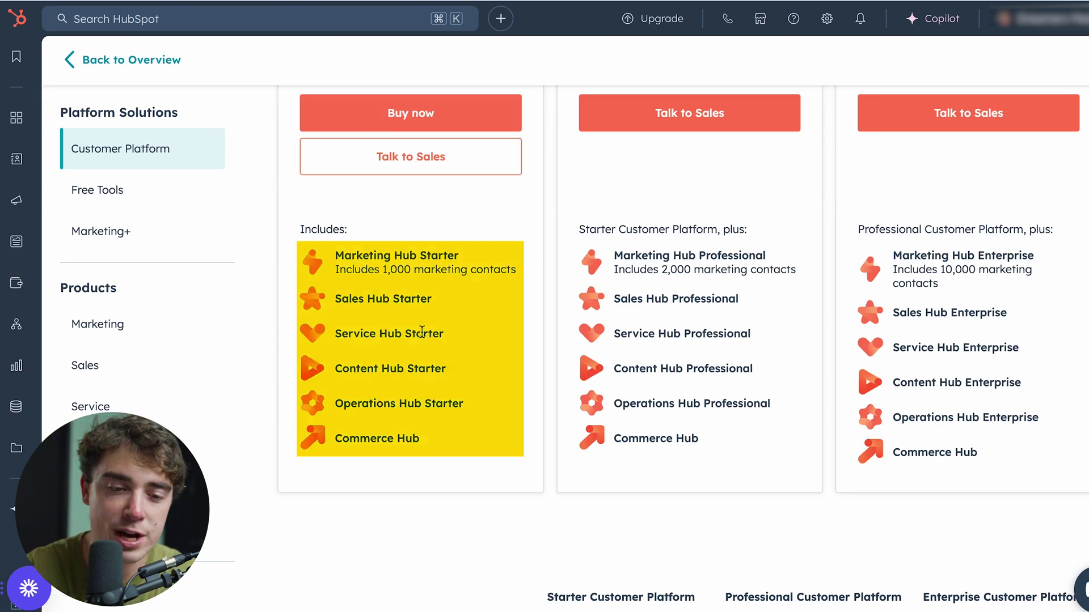
scroll(558, 501, down, 6)
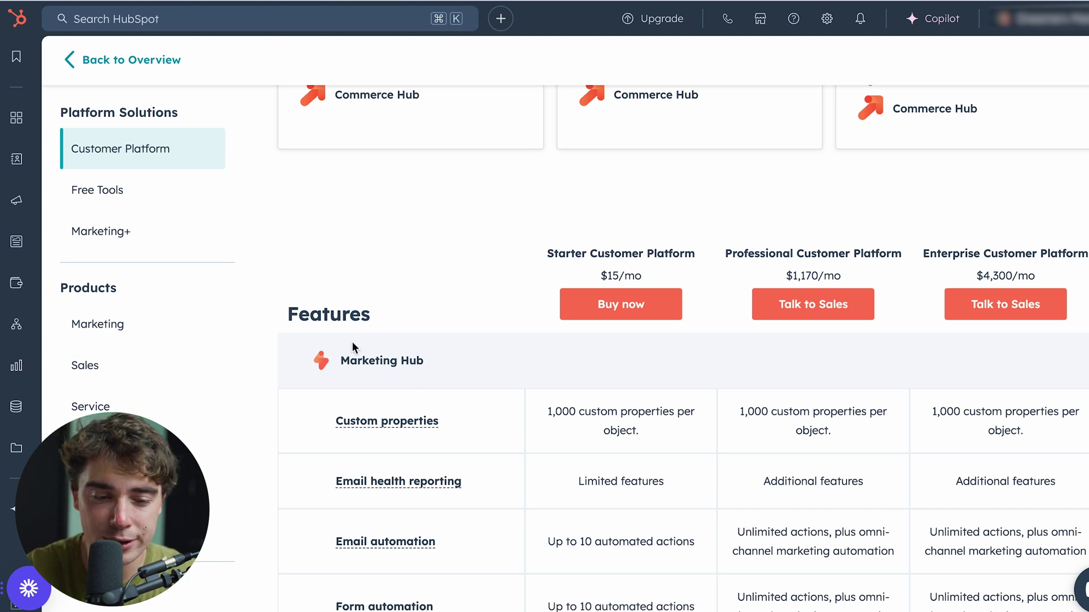
scroll(527, 409, down, 2)
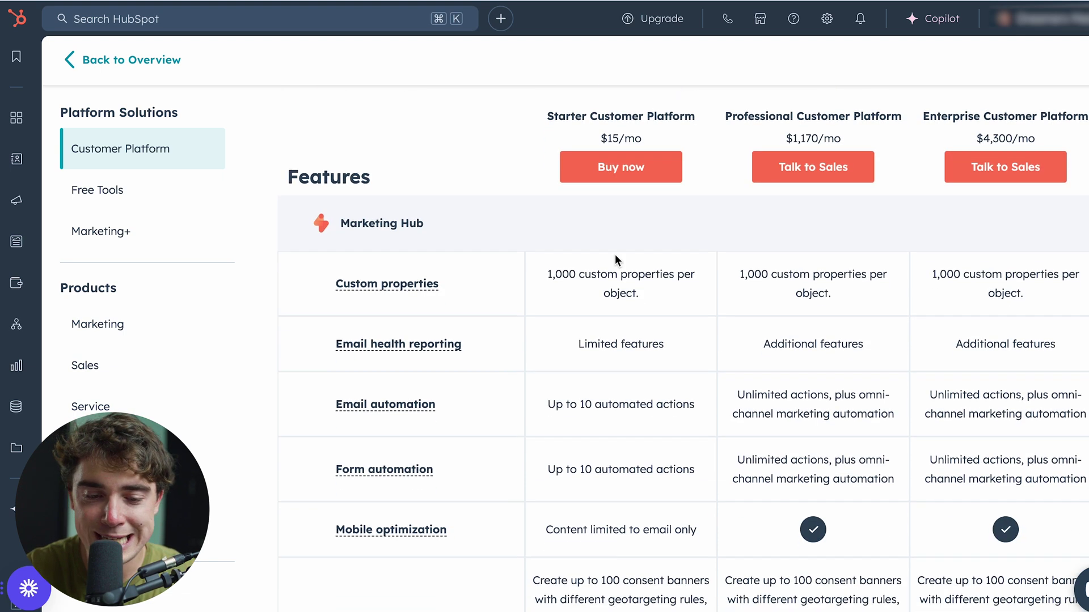
scroll(468, 427, down, 3)
scroll(553, 384, down, 3)
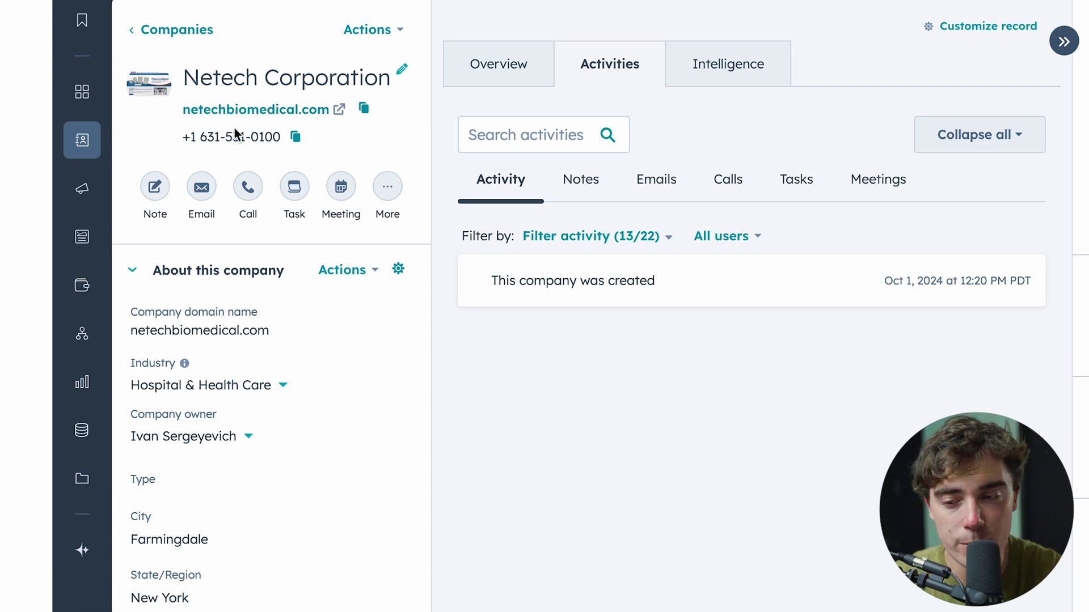
Step: Scroll through the Netech Corporation record to review its properties and associated contact
scroll(250, 171, down, 2)
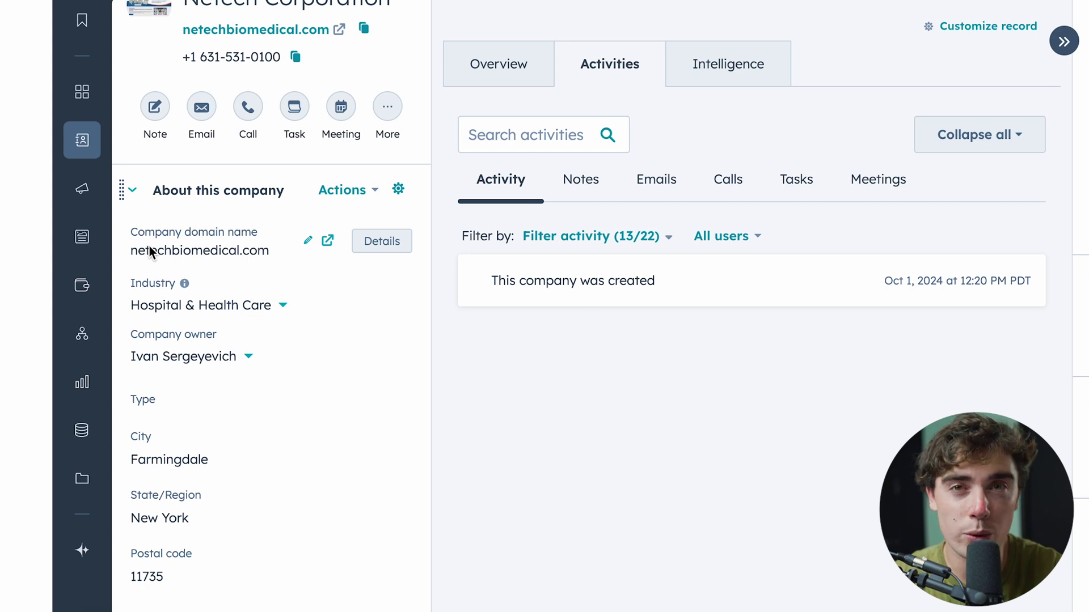
scroll(149, 246, up, 2)
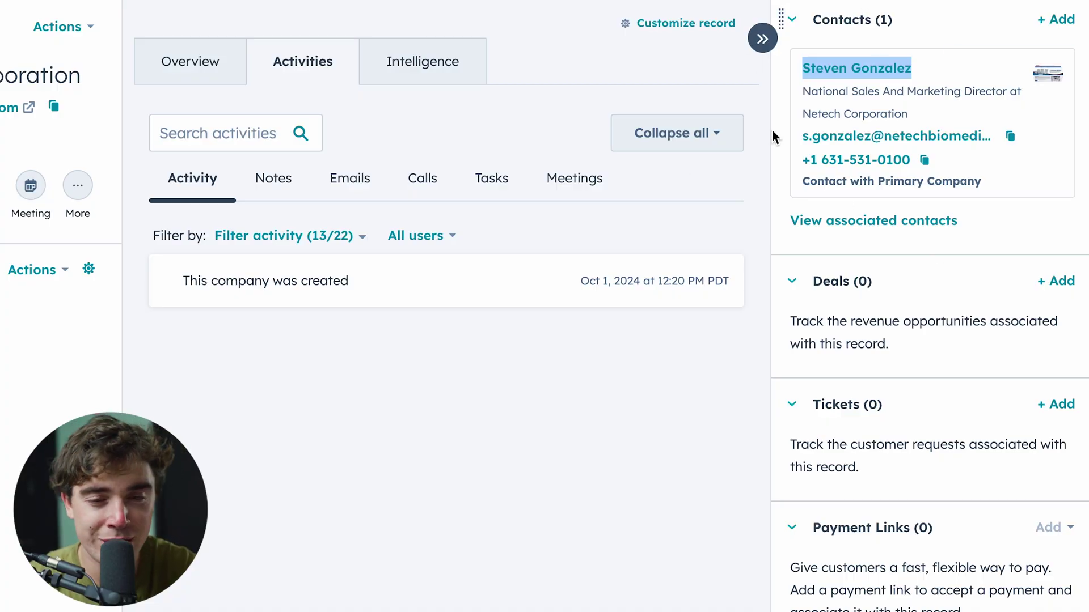
mouse_move(910, 161)
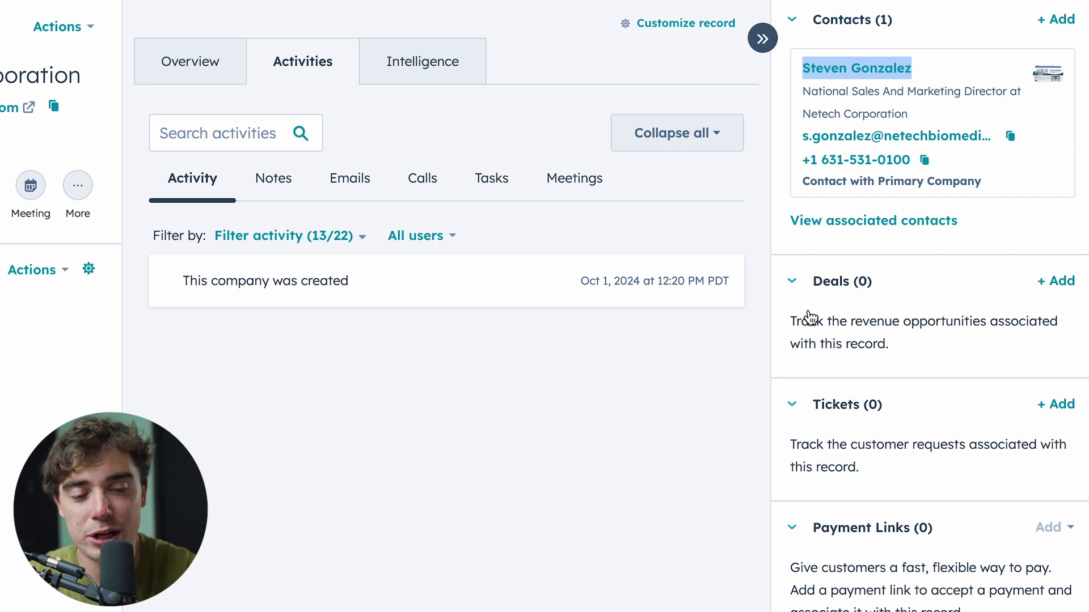
scroll(863, 445, down, 5)
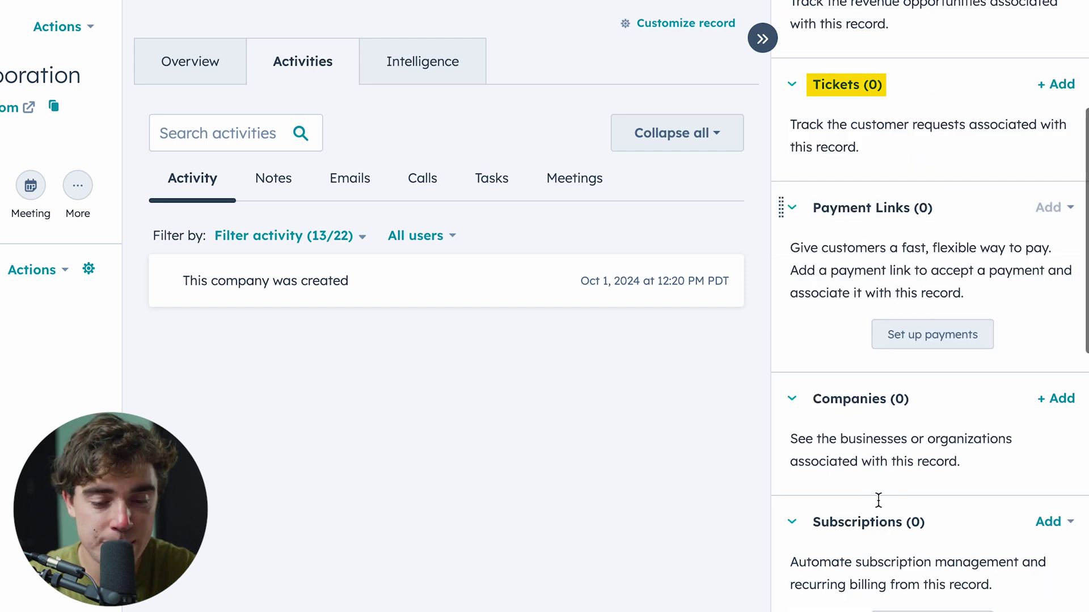
scroll(877, 500, down, 1)
scroll(850, 426, down, 3)
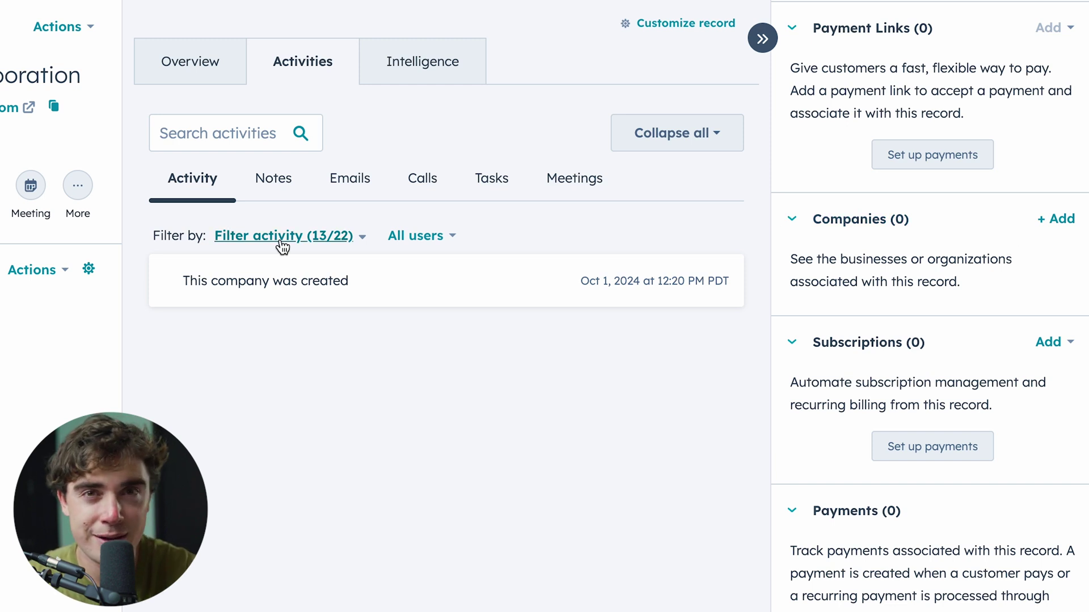
click(792, 11)
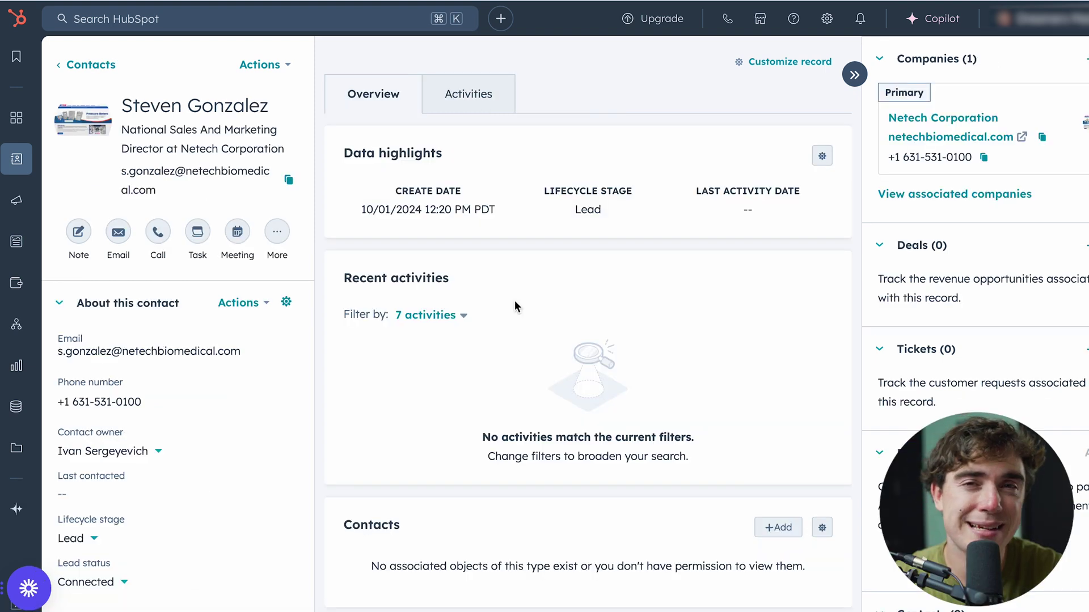
Step: Check the contact's Activities and Calls history, then return to the Netech Corporation record
mouse_move(298, 389)
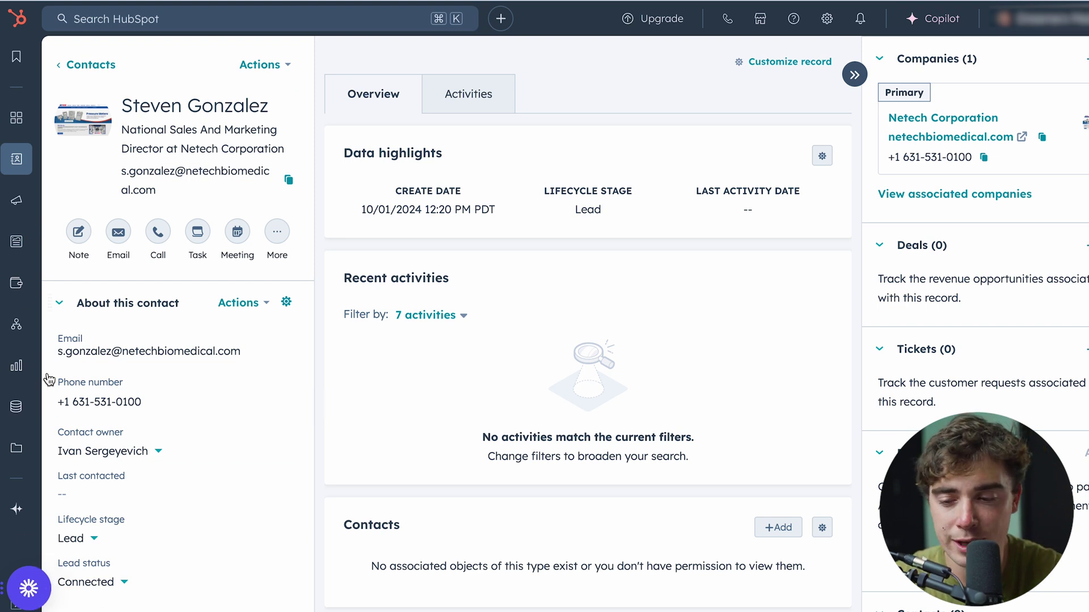
click(462, 96)
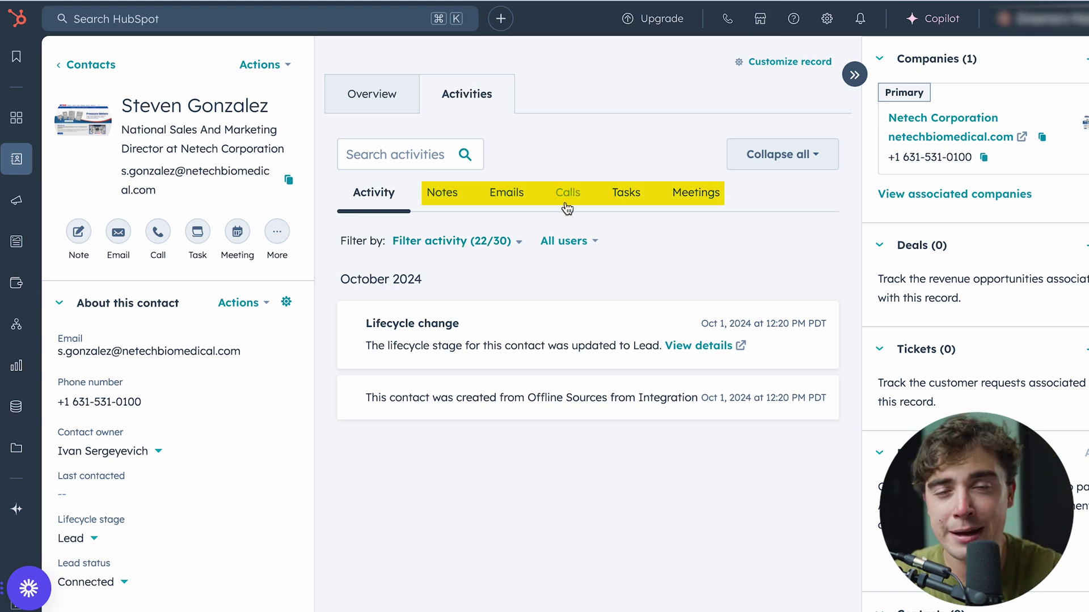
click(574, 195)
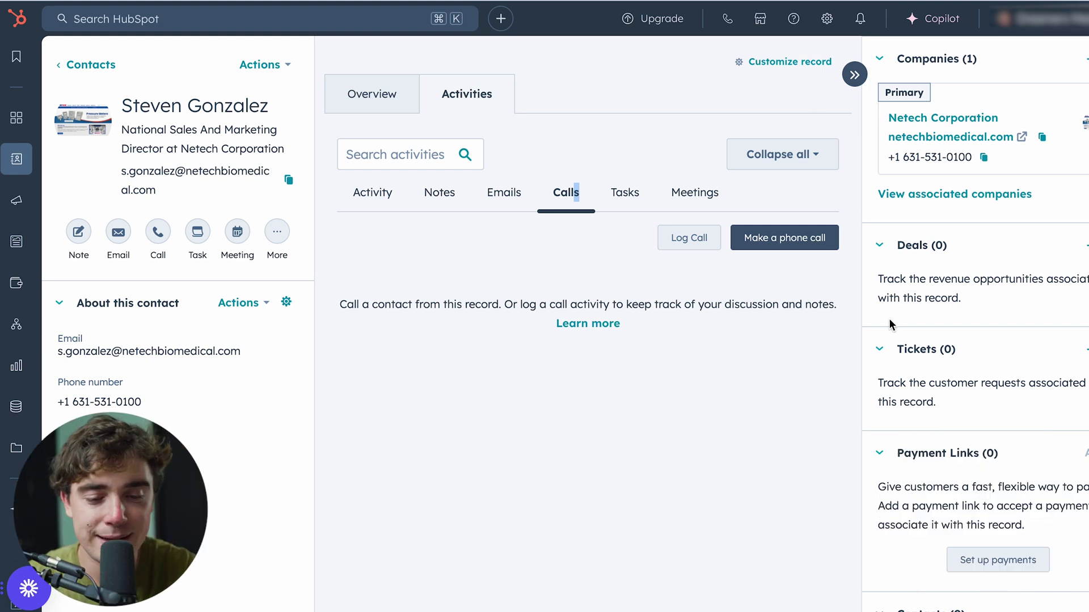
key(alt+Left)
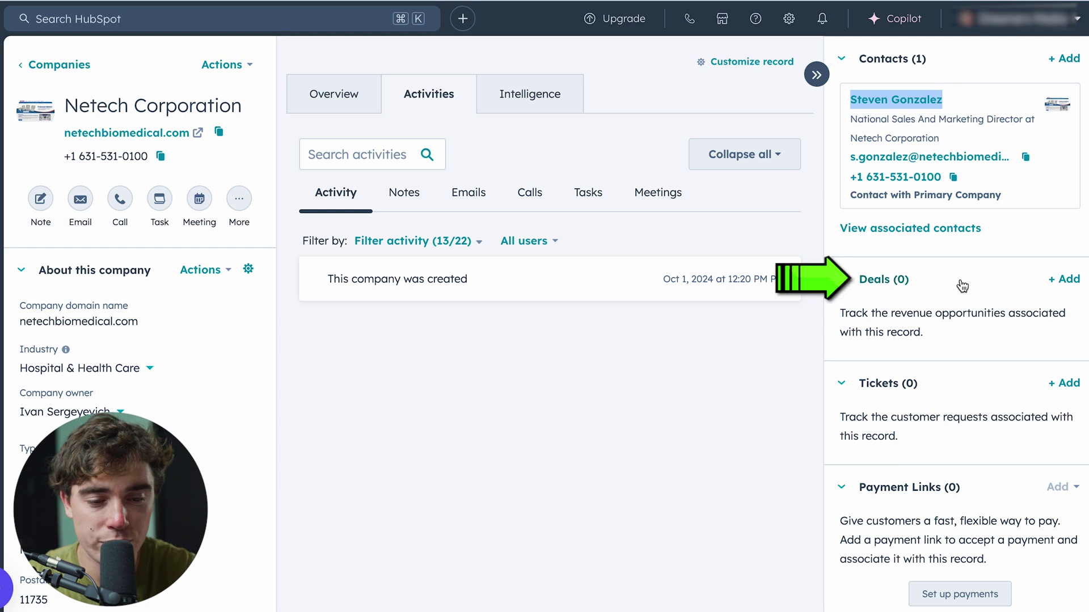
Step: Add a deal named 'Netech Corporation - New Deal BIG MONEY' with amount 1000000
click(1060, 282)
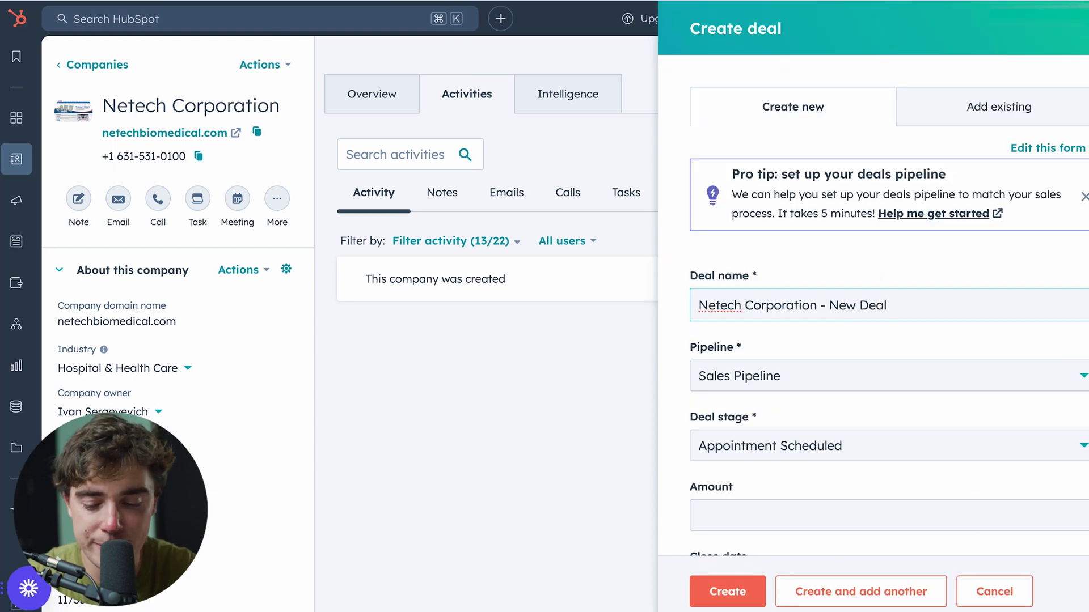
text(BIG MONEY)
scroll(713, 306, down, 3)
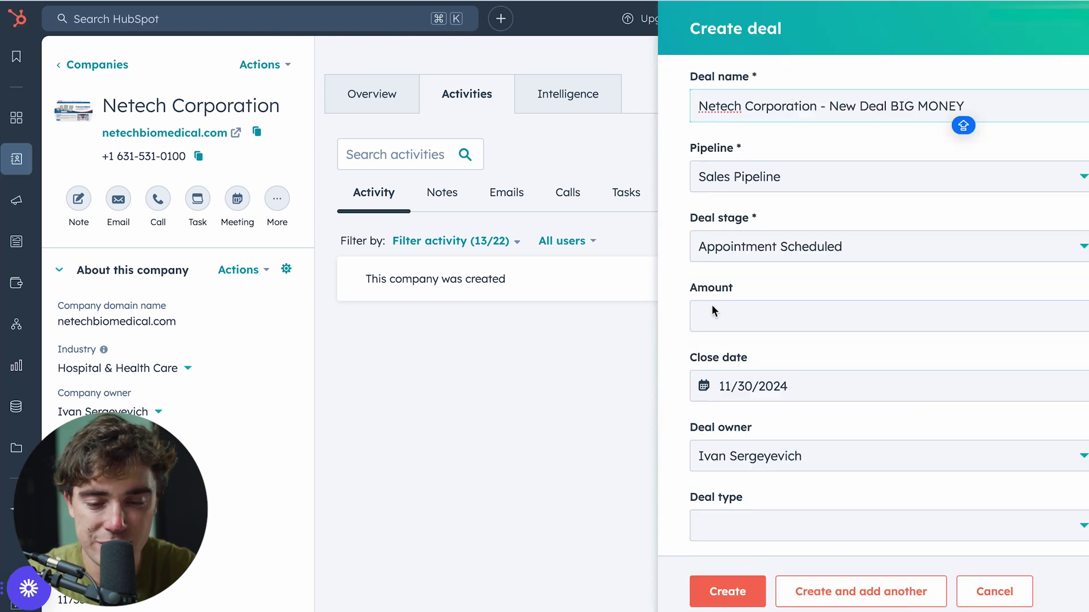
click(712, 309)
text(1000000)
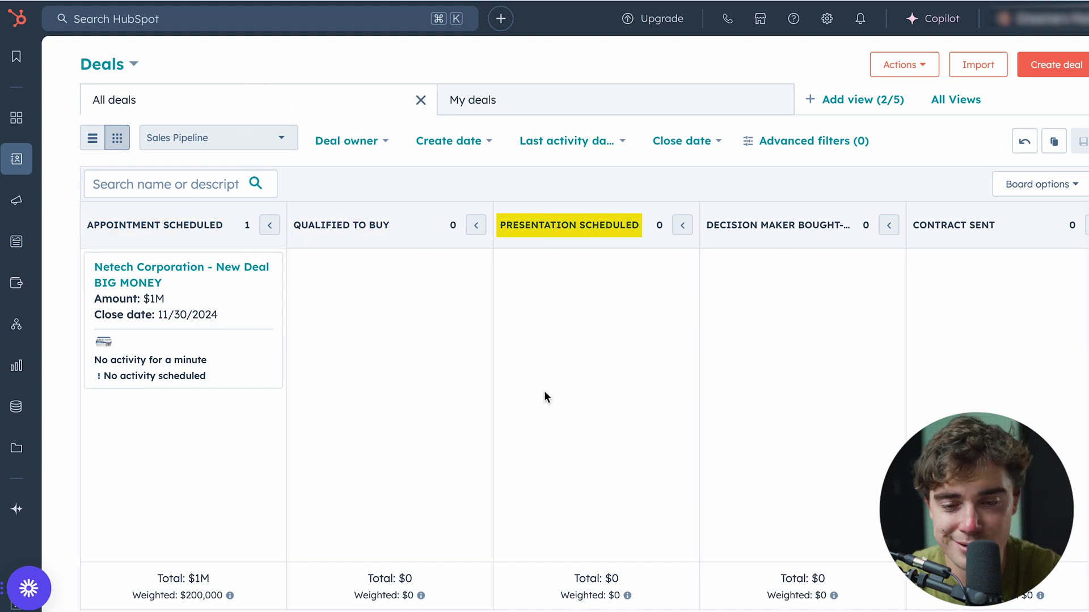
Step: Drag the Netech BIG MONEY deal into Decision Maker Bought-In and view Advanced filters
drag(251, 276, 805, 340)
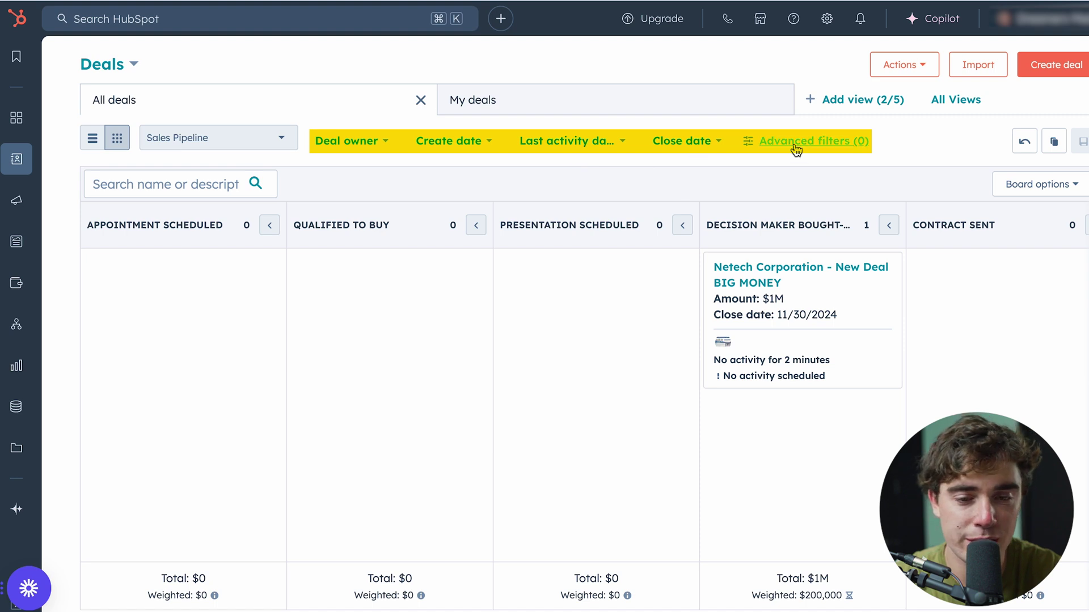
click(750, 141)
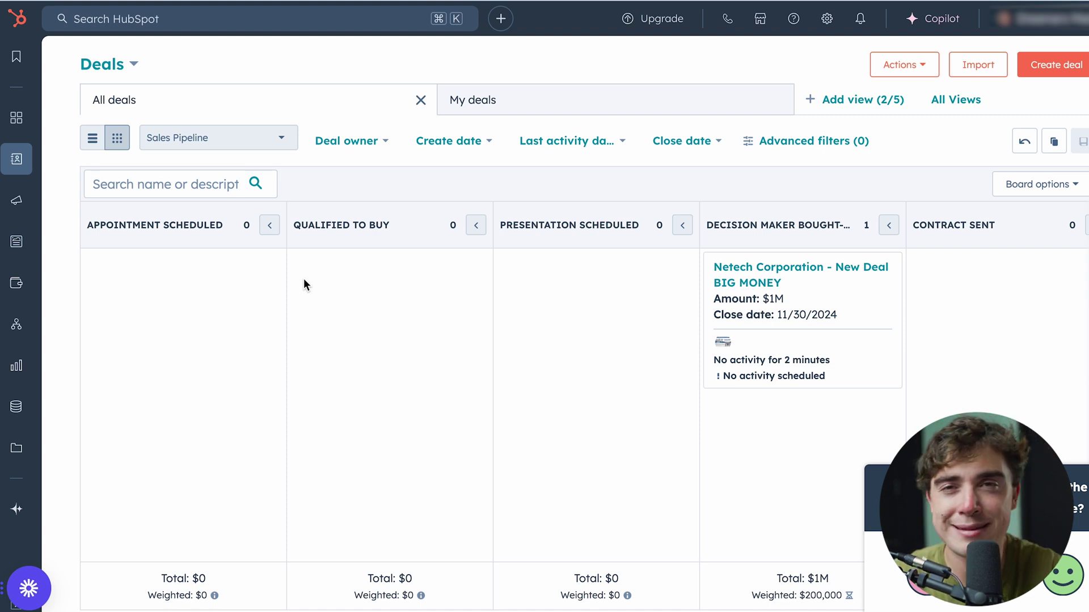
mouse_move(16, 200)
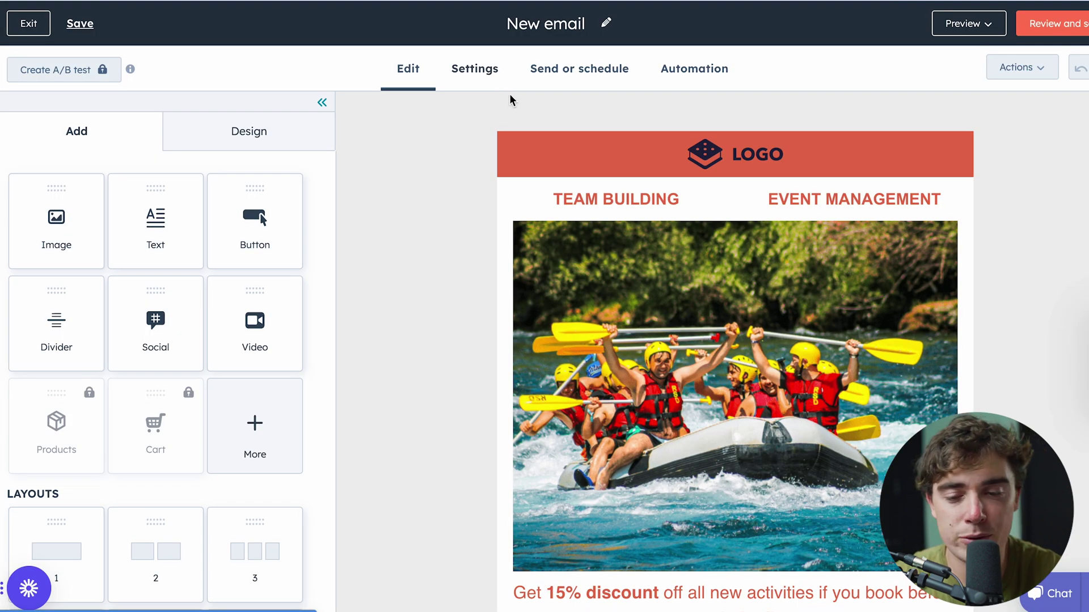
Step: Scroll the new email draft and review its Design tab style settings
scroll(425, 250, down, 1)
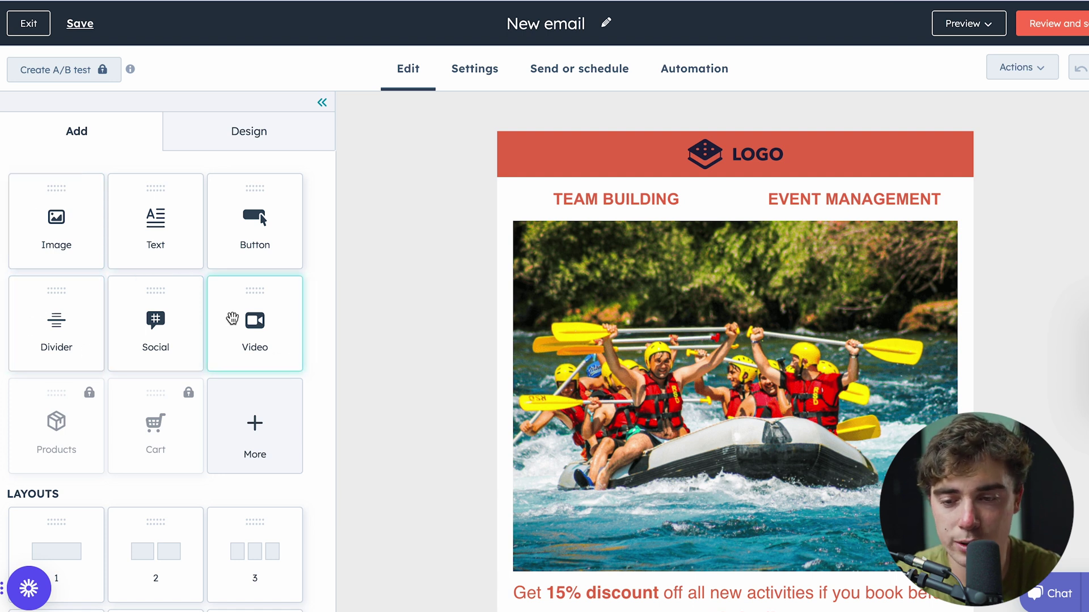
click(236, 145)
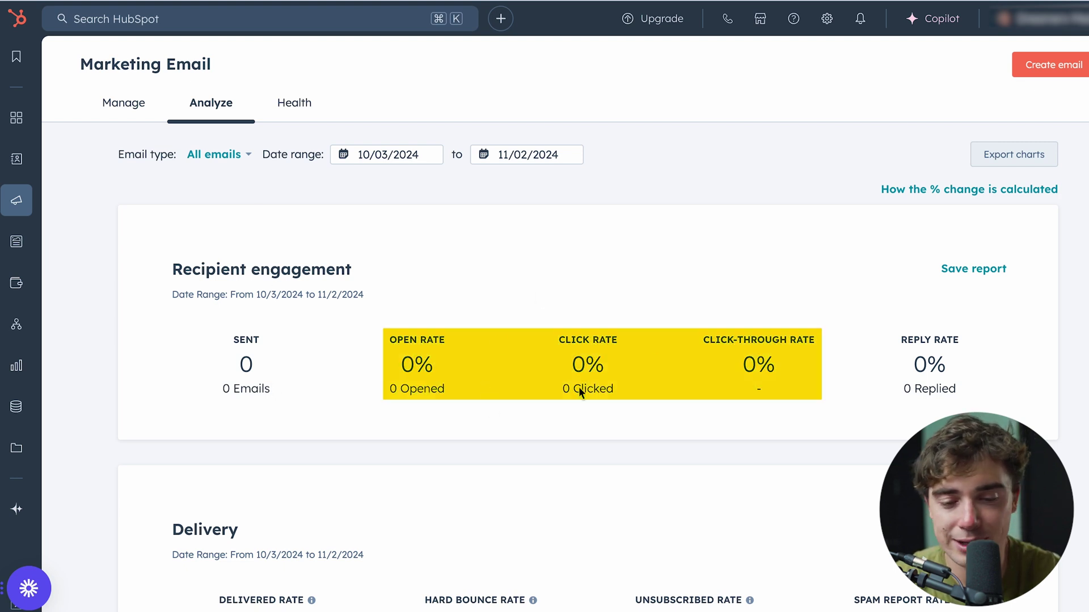
Step: Scroll the Analyze page down to the email performance reports
scroll(664, 338, down, 12)
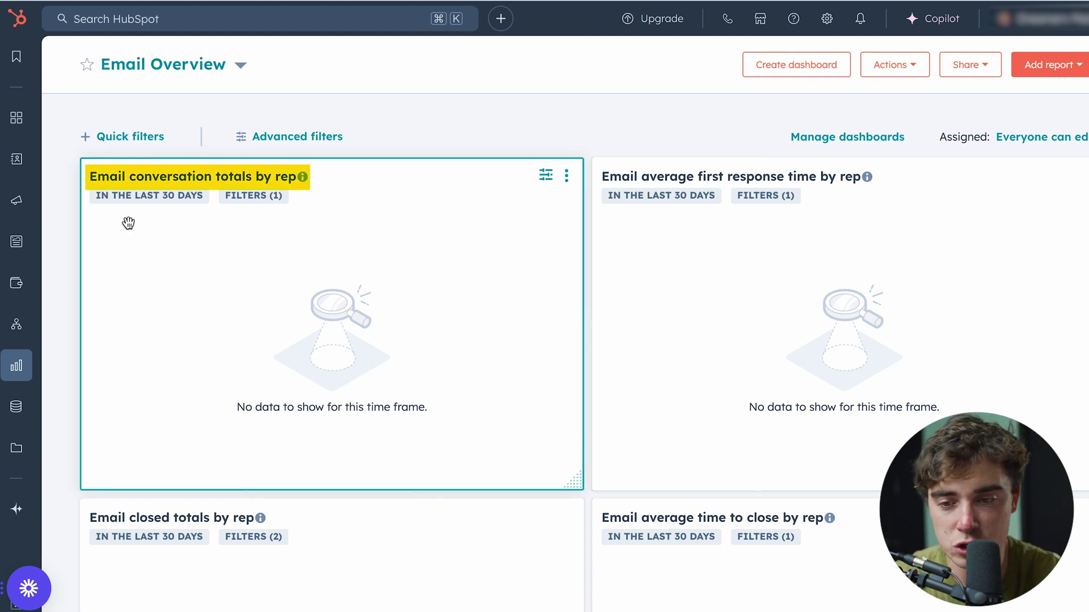
Step: Scroll through the Email Overview dashboard, then browse templates for a new report
scroll(226, 204, down, 4)
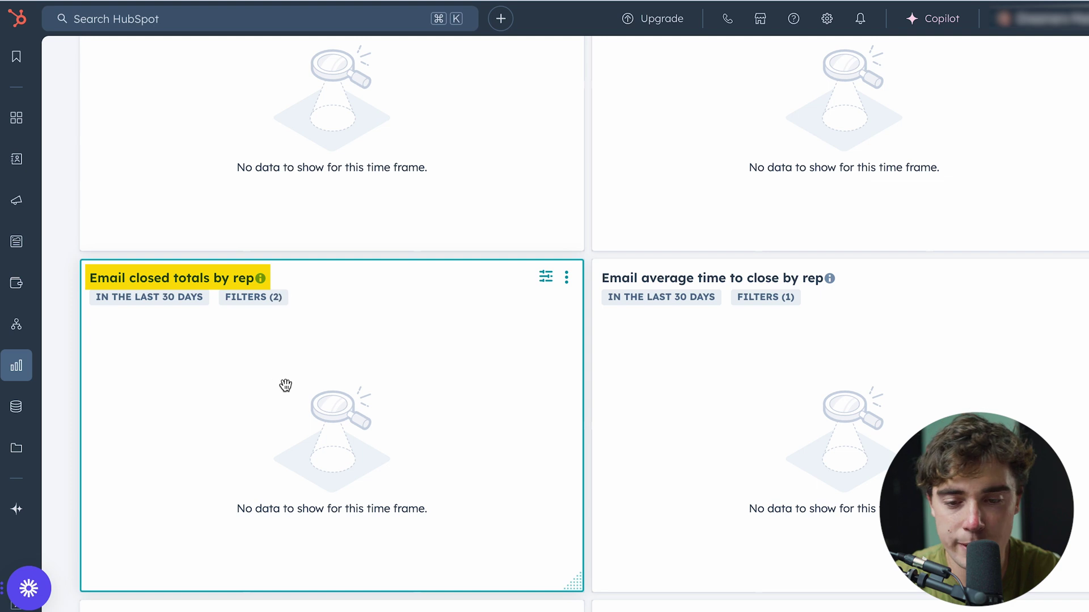
scroll(737, 295, down, 5)
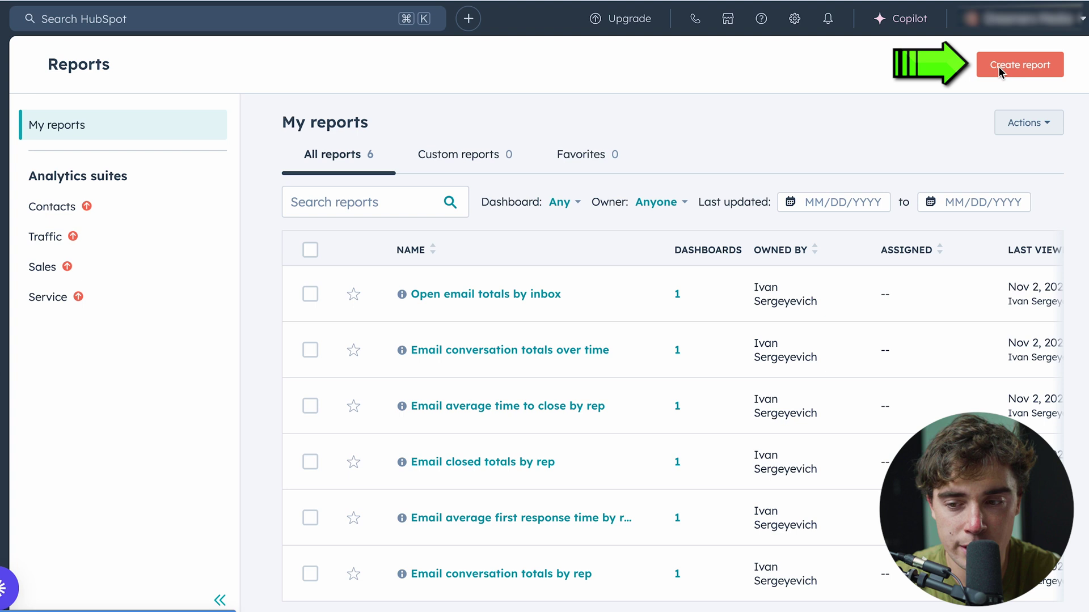
click(999, 68)
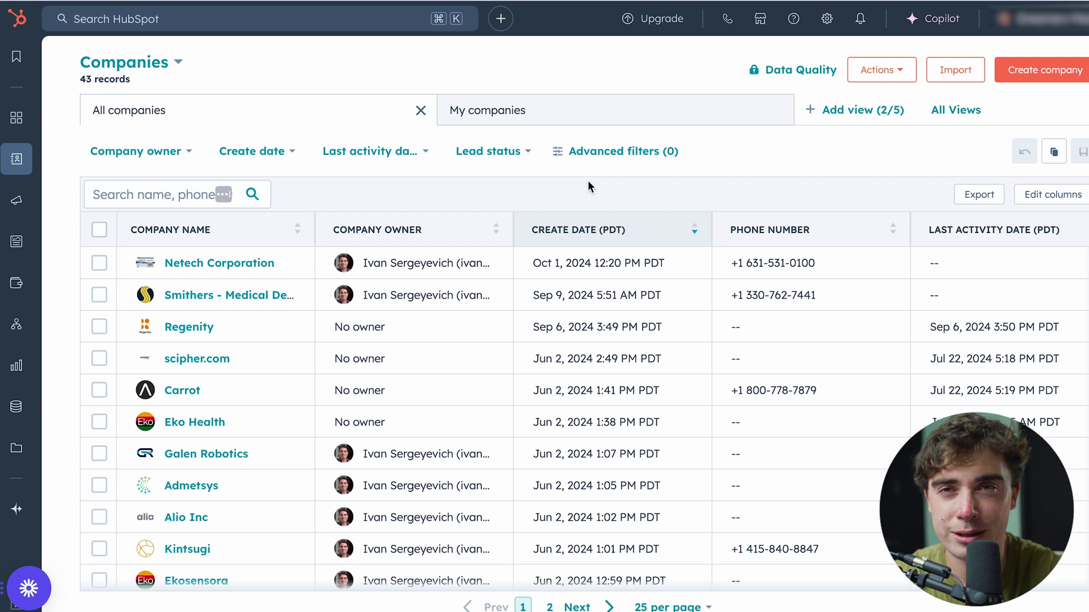
Step: Go to the empty Lists page under CRM in the left sidebar
mouse_move(545, 106)
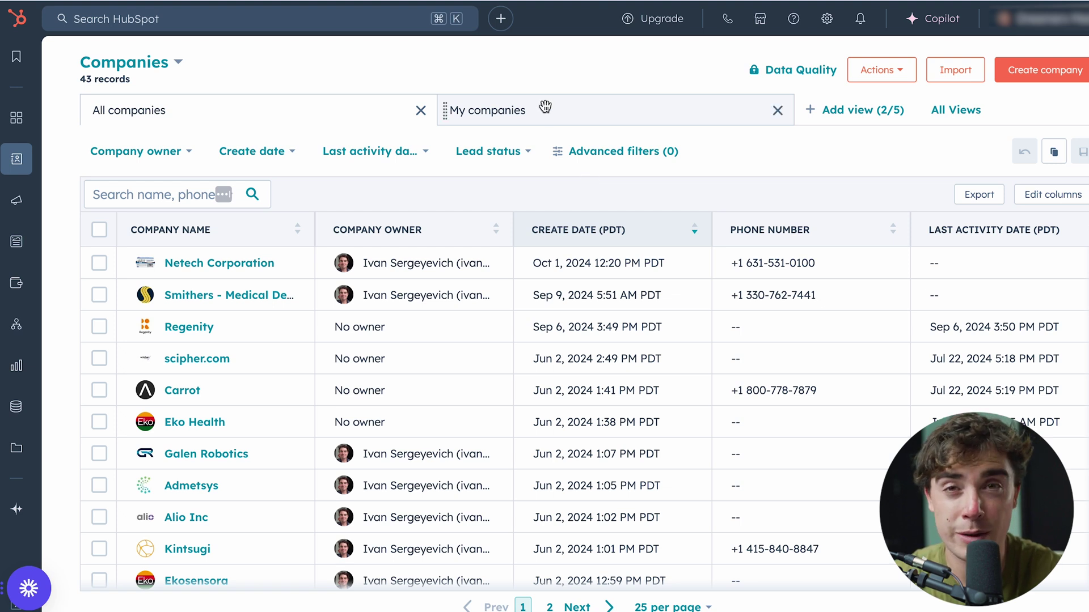